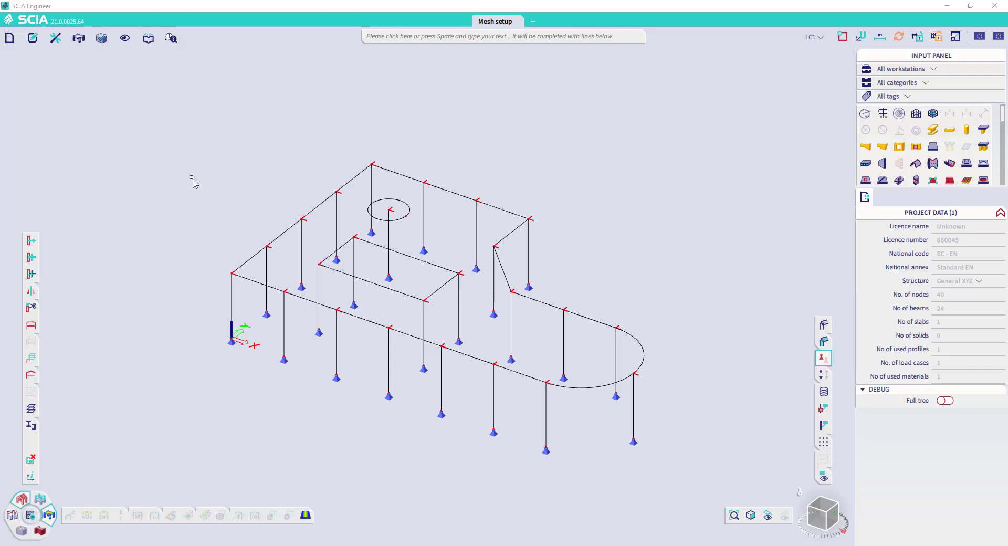
Review the mesh setup's average number of 1D elements and average 2D element size, accepting the existing settings.
{"action": "left_click", "coordinate": [56, 38]}
{"action": "mouse_move", "coordinate": [58, 56]}
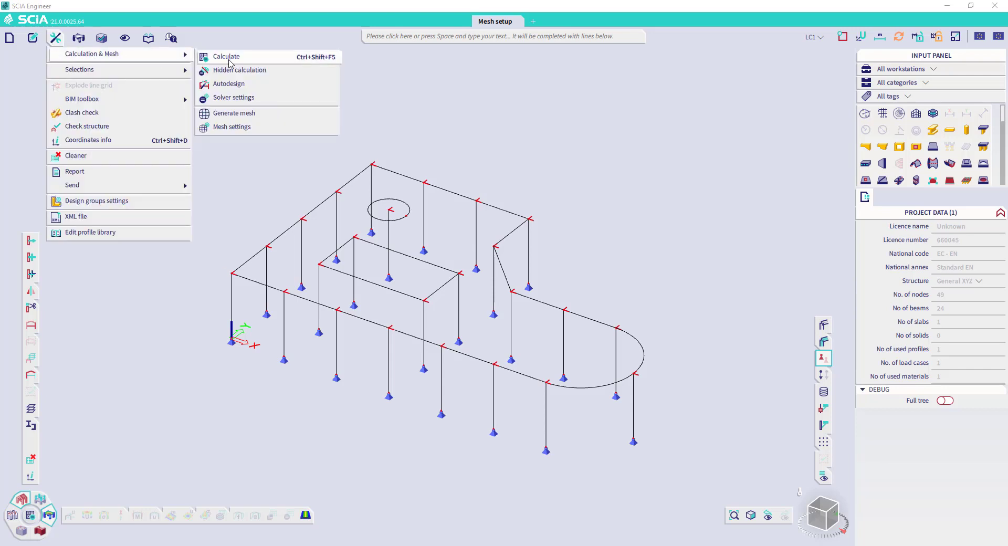
{"action": "left_click", "coordinate": [231, 130]}
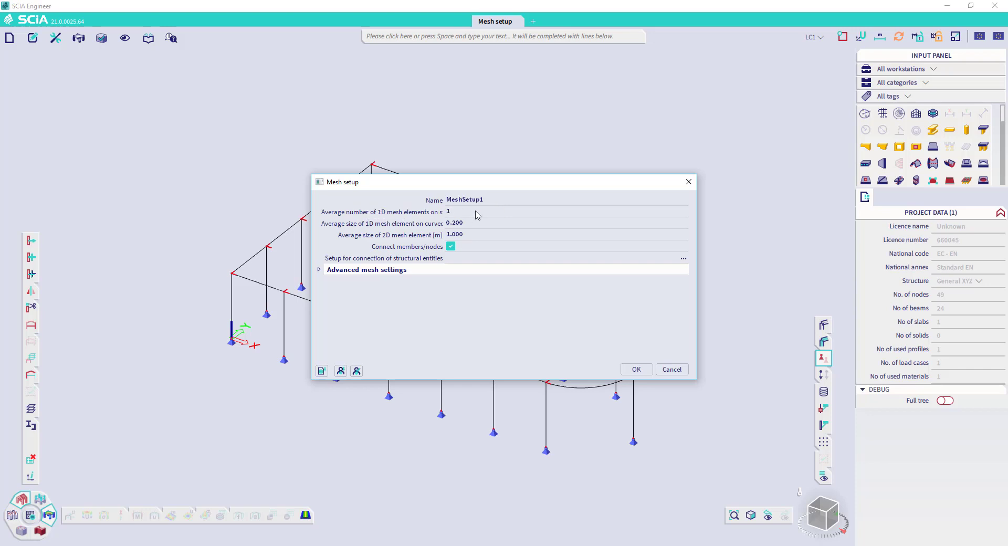
{"action": "left_click", "coordinate": [454, 212]}
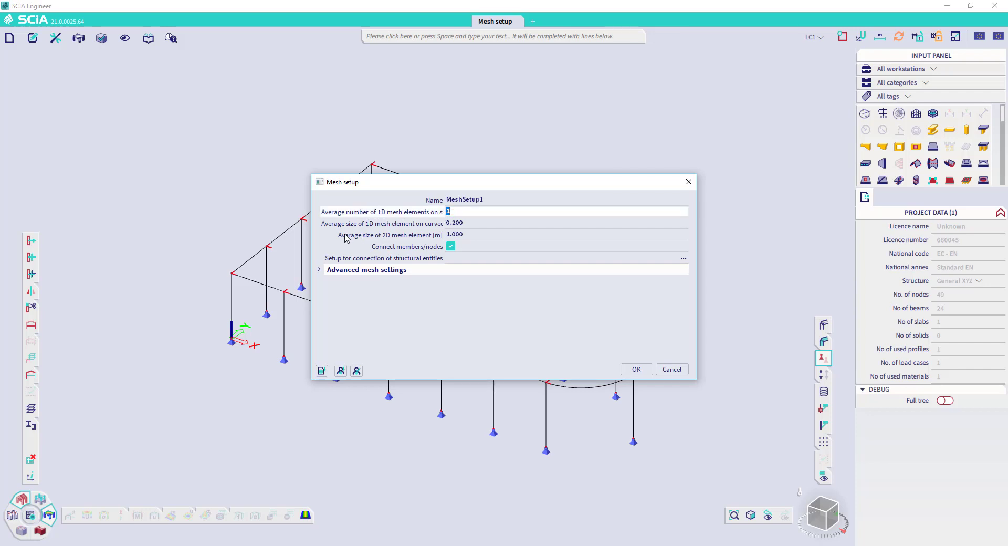
{"action": "left_click", "coordinate": [377, 237]}
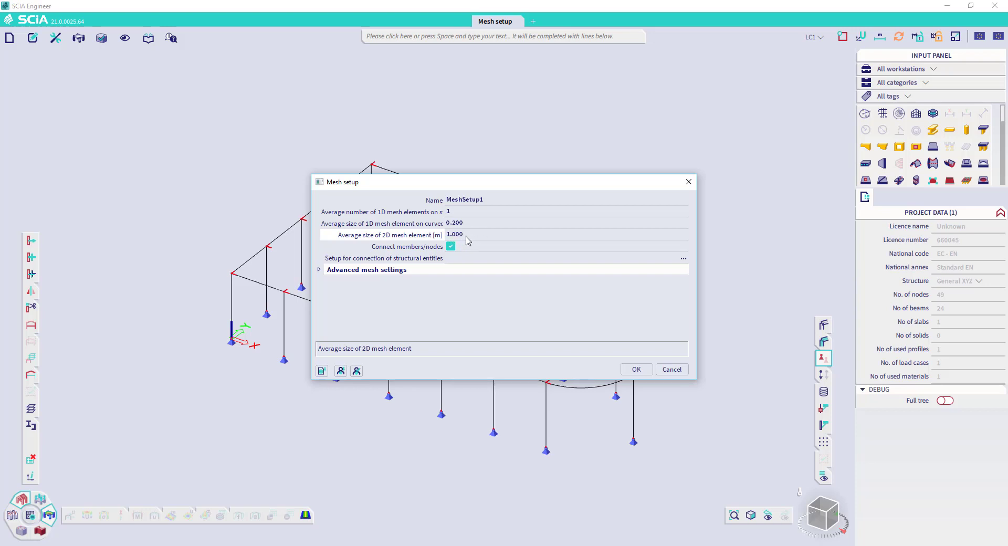
{"action": "left_click", "coordinate": [632, 369]}
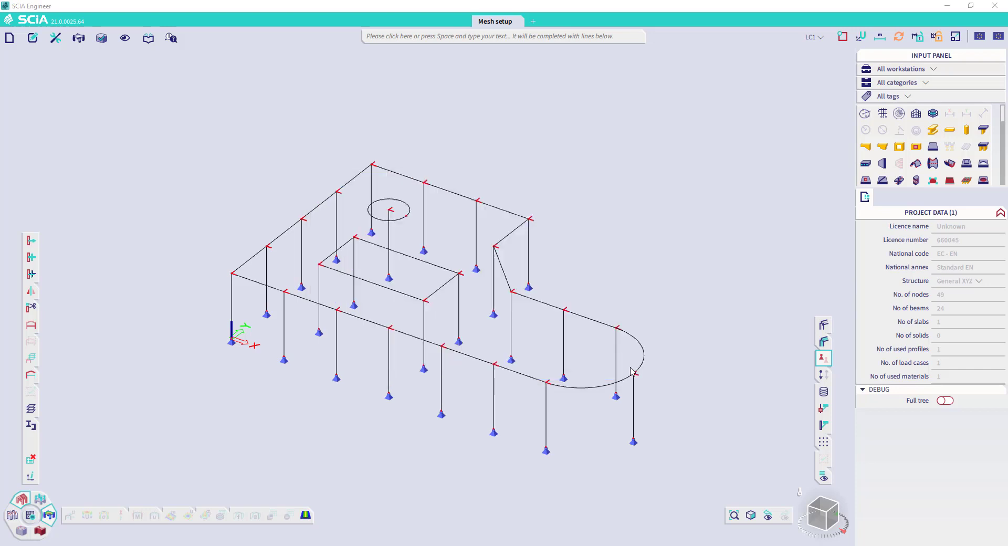
Generate the finite element mesh for the slab with the current mesh setup.
{"action": "left_click", "coordinate": [55, 39]}
{"action": "mouse_move", "coordinate": [143, 56]}
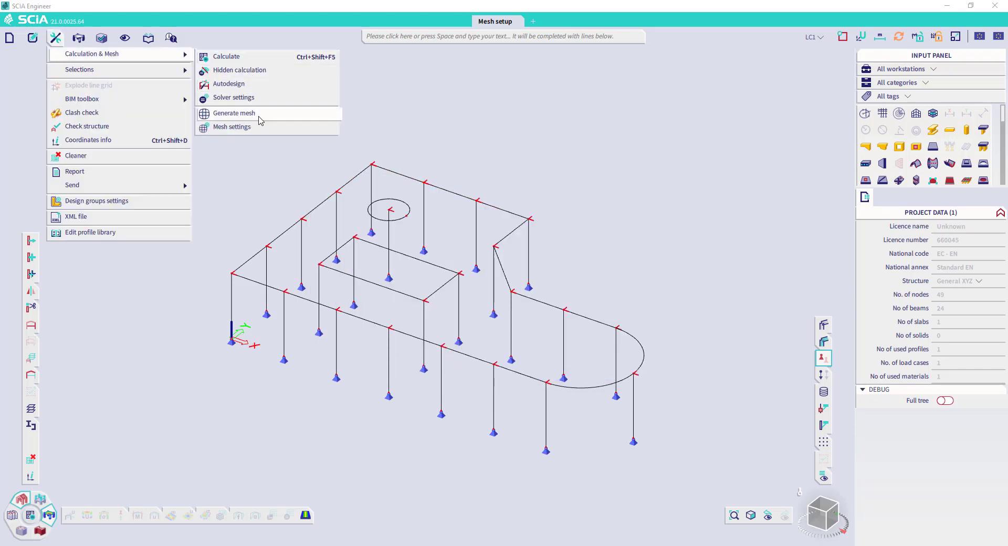
{"action": "left_click", "coordinate": [234, 112]}
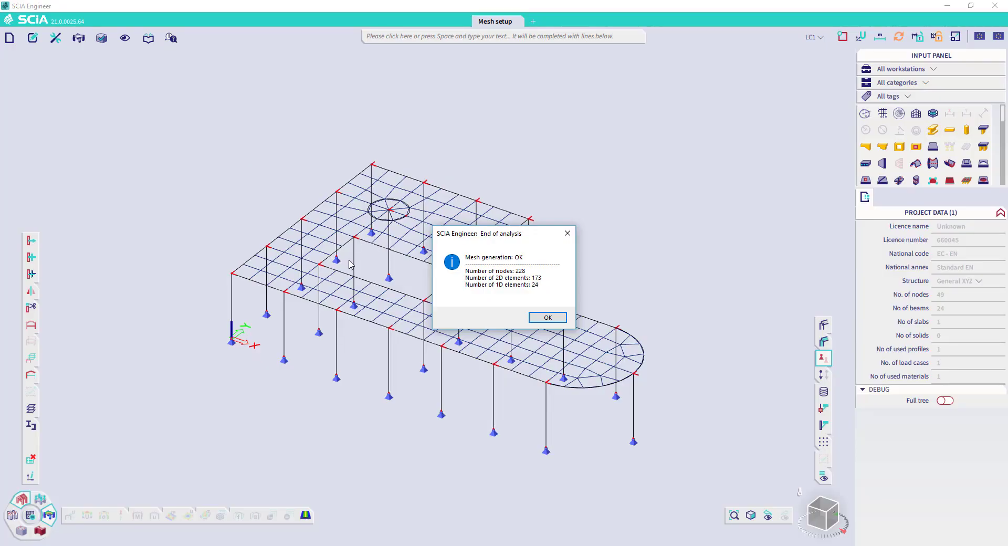
{"action": "left_click", "coordinate": [546, 318]}
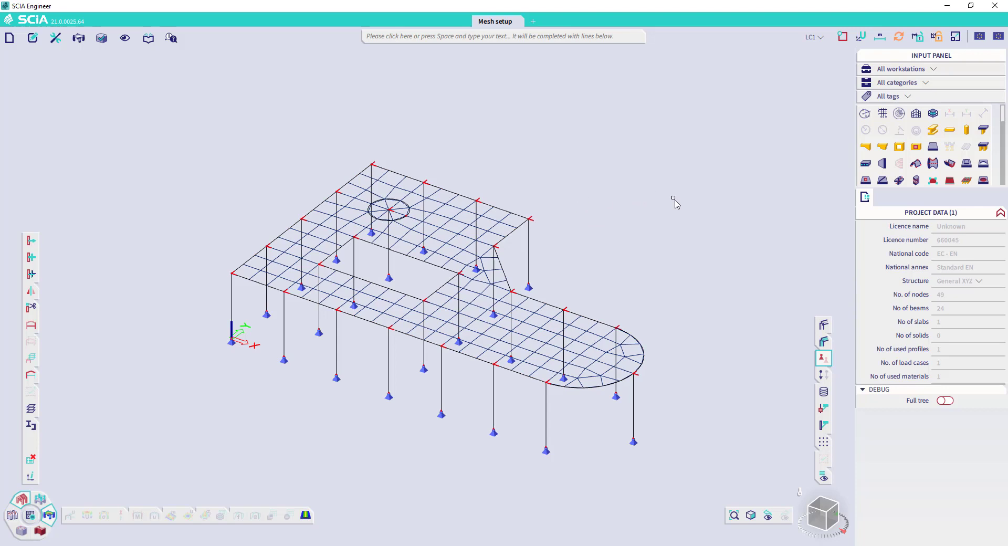
Switch off mesh drawing in the view settings for all entities, apply it, and switch mesh drawing back on.
{"action": "right_click", "coordinate": [672, 197]}
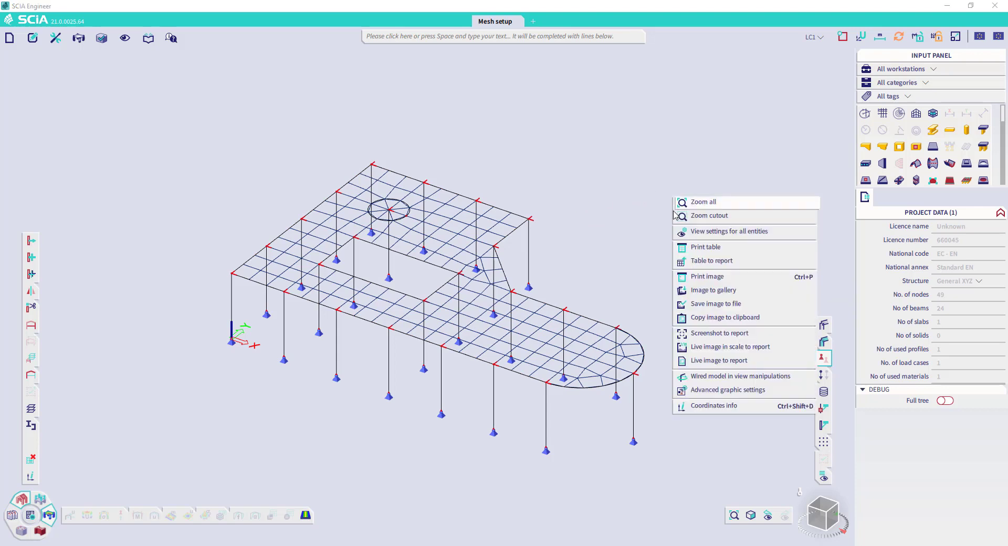
{"action": "left_click", "coordinate": [713, 233]}
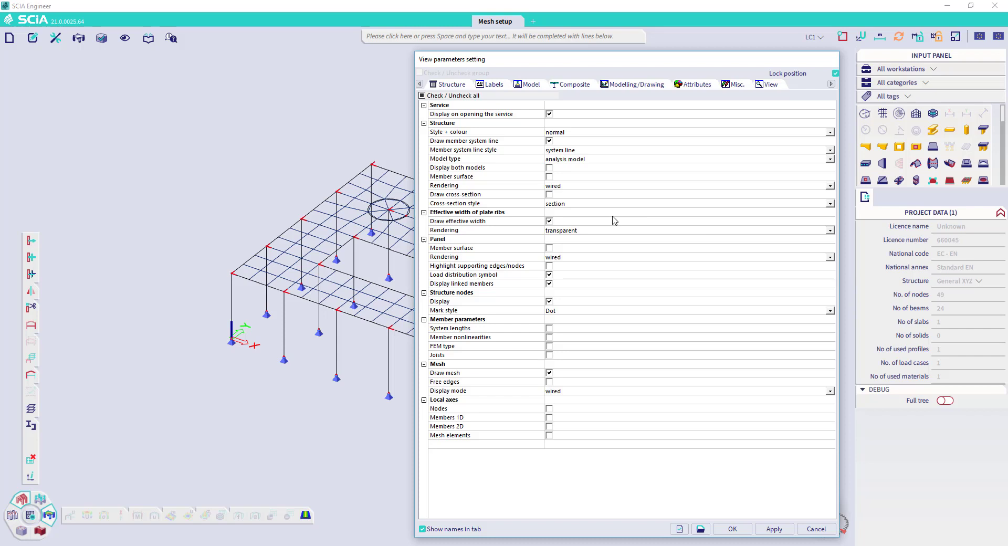
{"action": "left_click", "coordinate": [548, 373]}
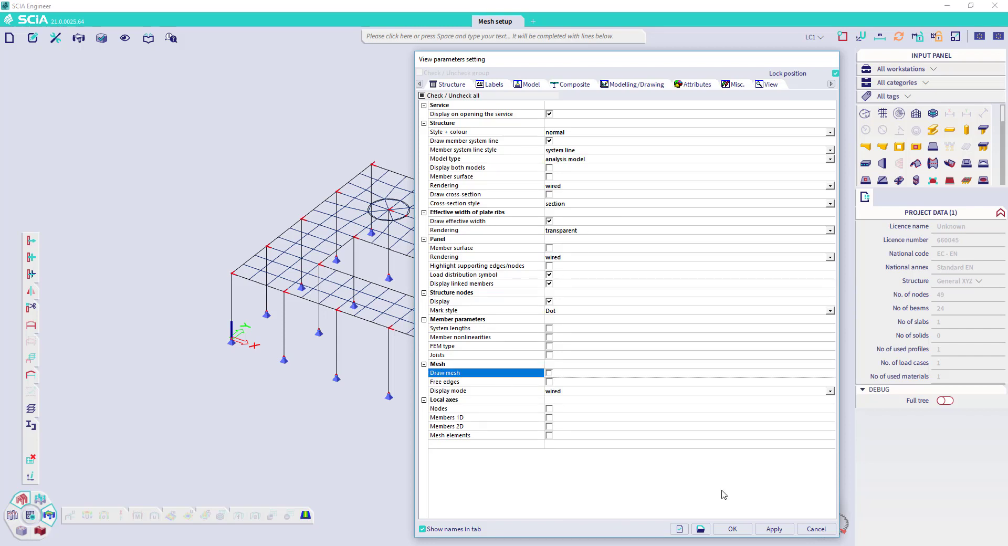
{"action": "left_click", "coordinate": [767, 529]}
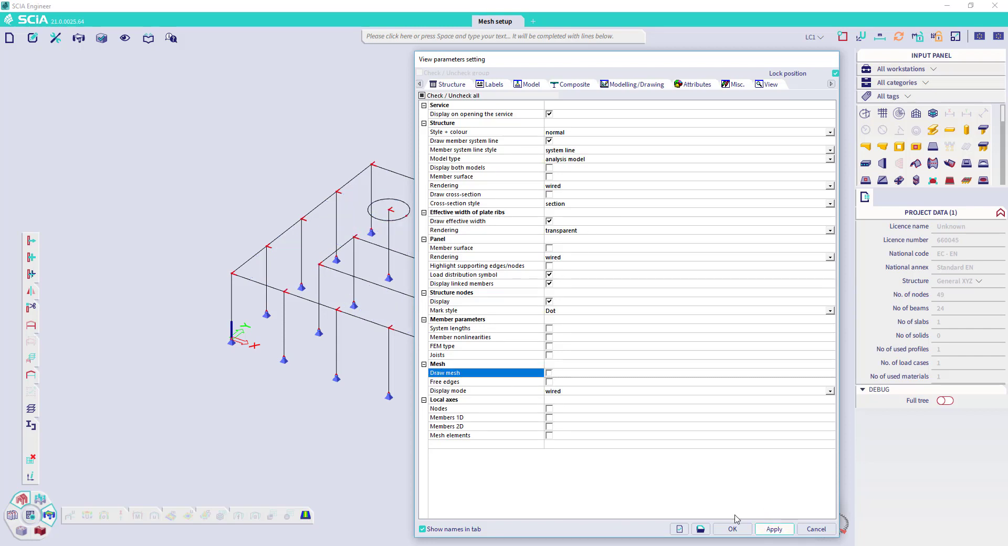
{"action": "left_click", "coordinate": [549, 373]}
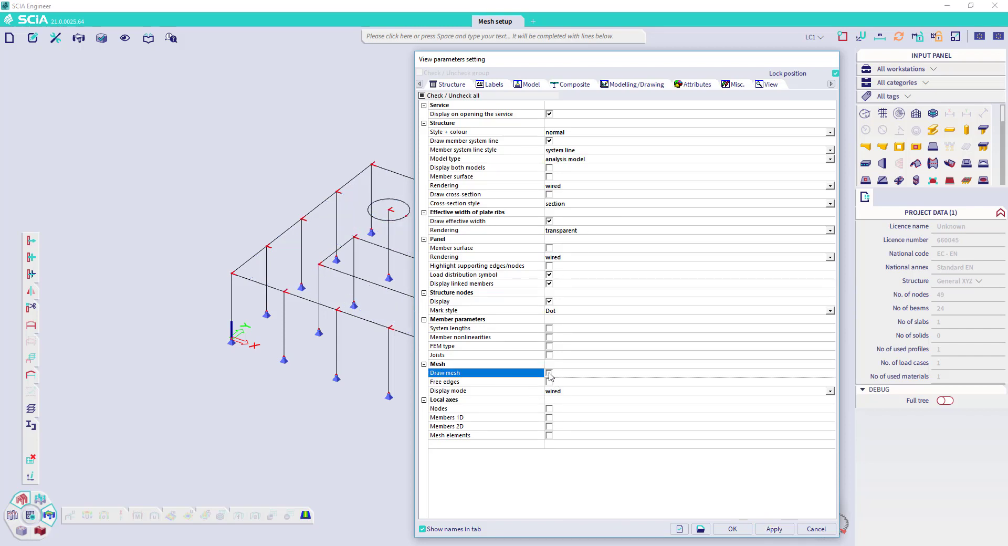
{"action": "left_click", "coordinate": [765, 528]}
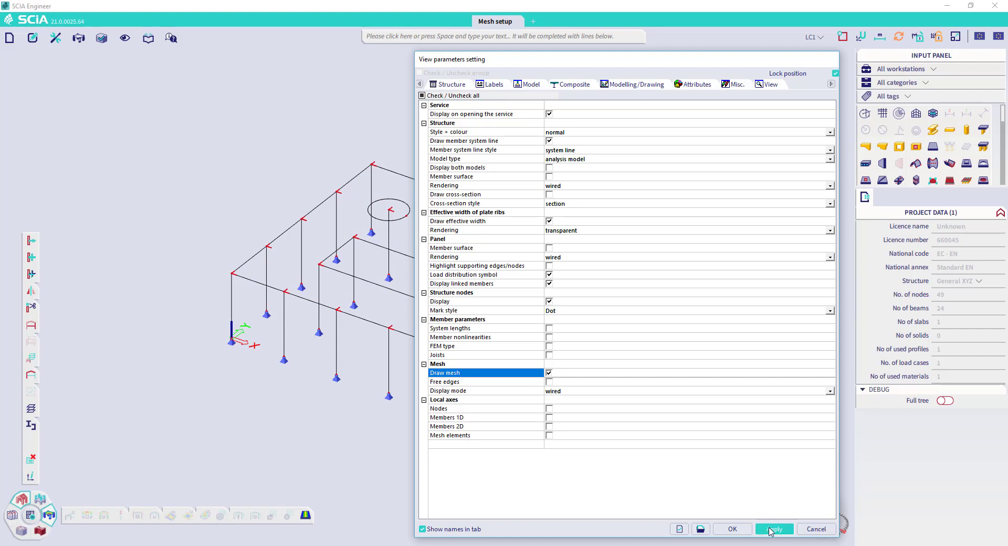
{"action": "left_click", "coordinate": [729, 529]}
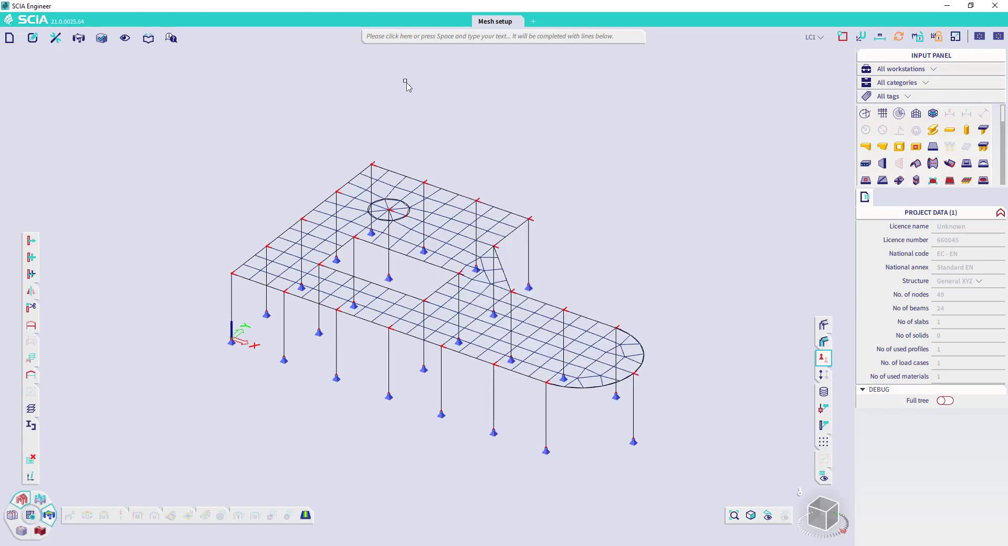
Add an edge mesh refinement with size 0.2 m to all seven outer edges of the slab.
{"action": "left_click", "coordinate": [404, 38]}
{"action": "type", "text": "mesh"}
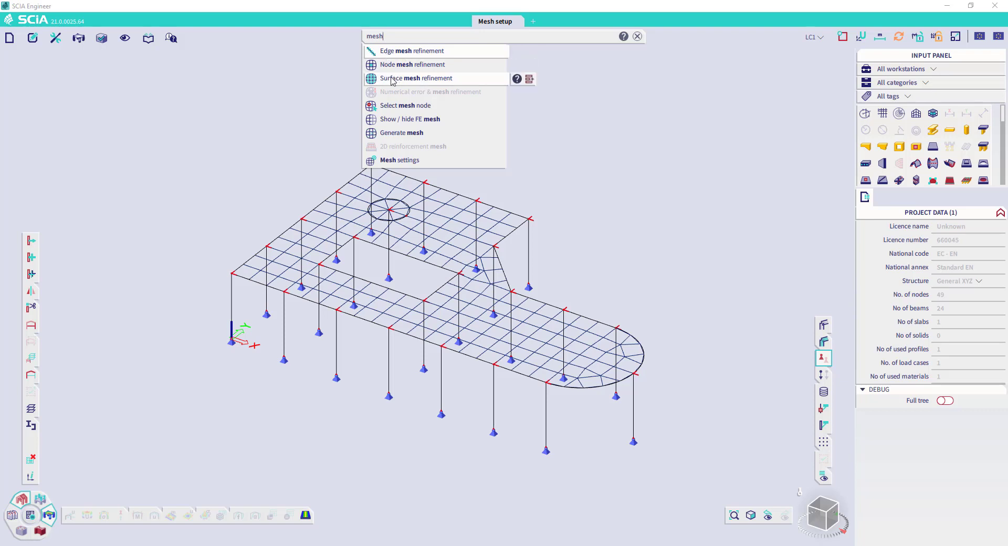
{"action": "left_click", "coordinate": [390, 51]}
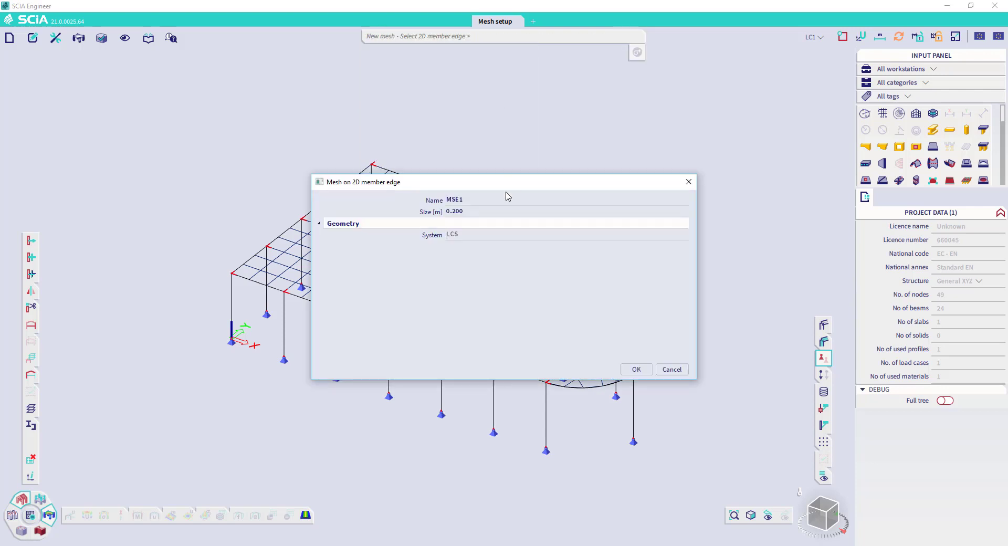
{"action": "left_click", "coordinate": [447, 211]}
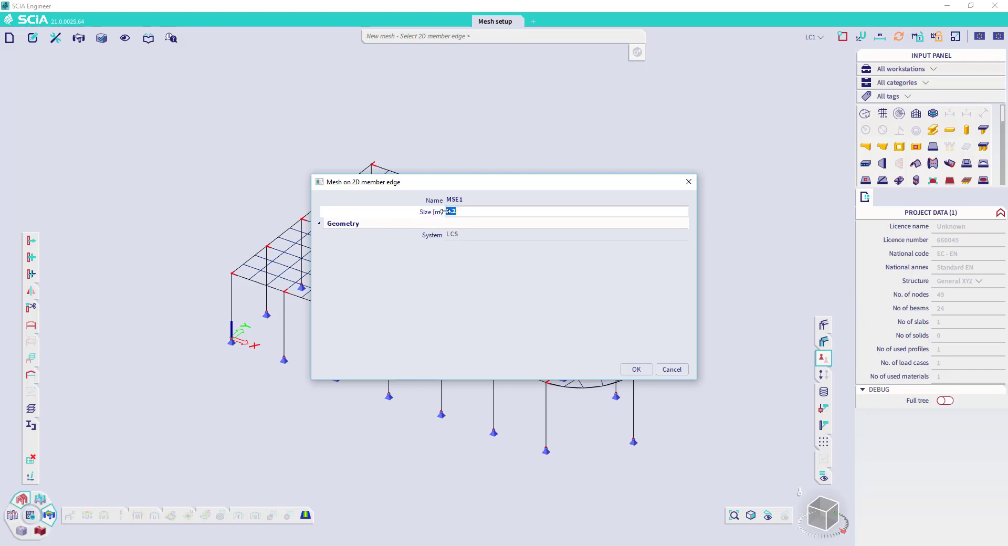
{"action": "left_click", "coordinate": [636, 370]}
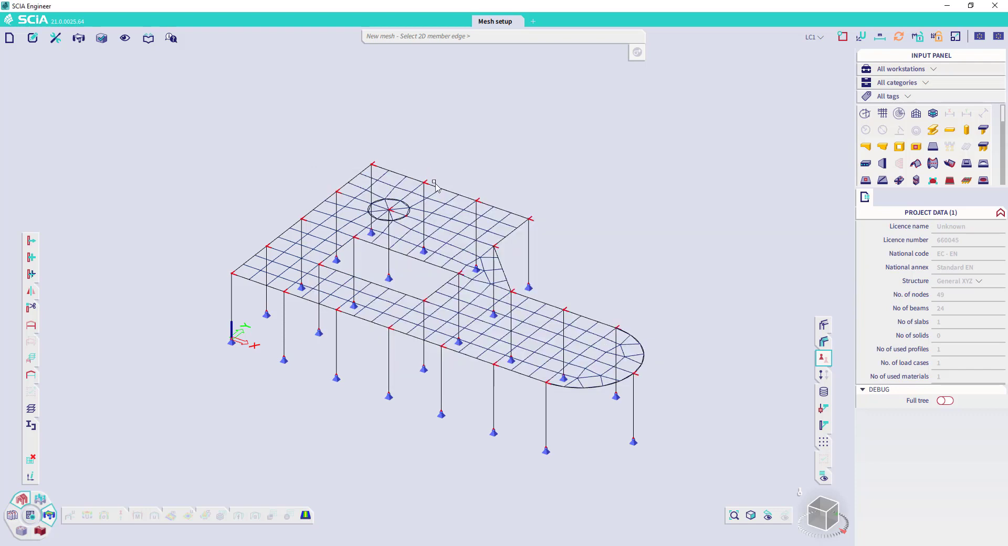
{"action": "left_click", "coordinate": [438, 187]}
{"action": "left_click", "coordinate": [512, 234]}
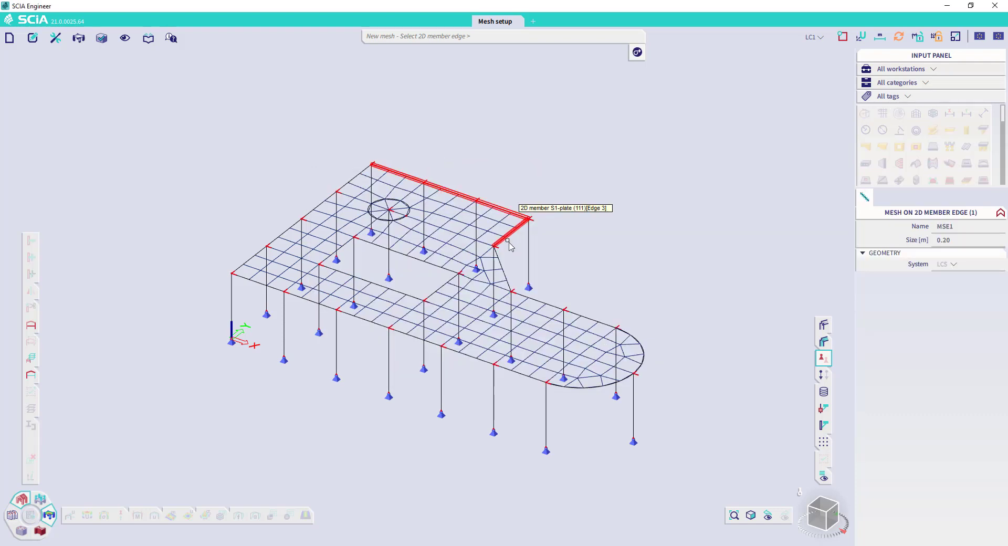
{"action": "left_click", "coordinate": [502, 265]}
{"action": "left_click", "coordinate": [531, 298]}
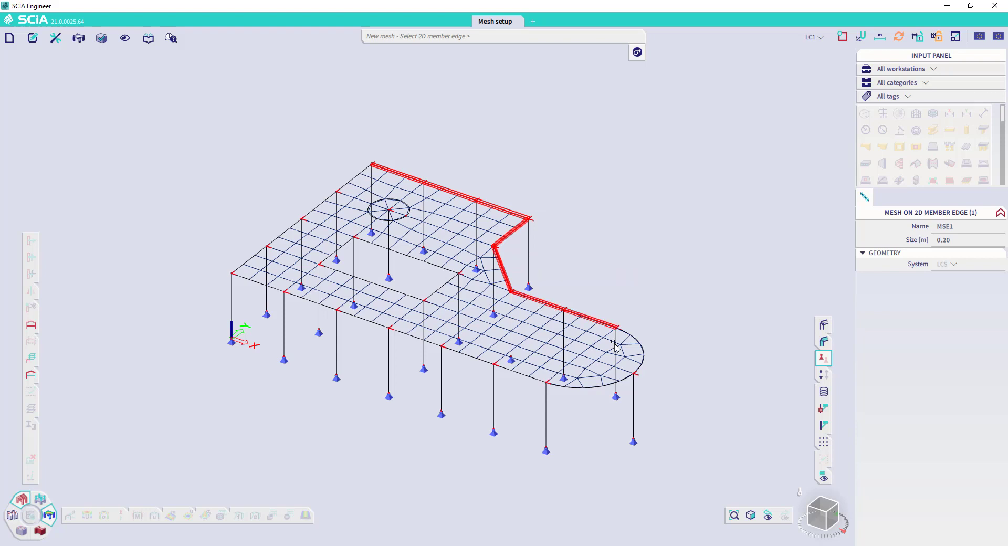
{"action": "left_click", "coordinate": [644, 355]}
{"action": "left_click", "coordinate": [512, 372]}
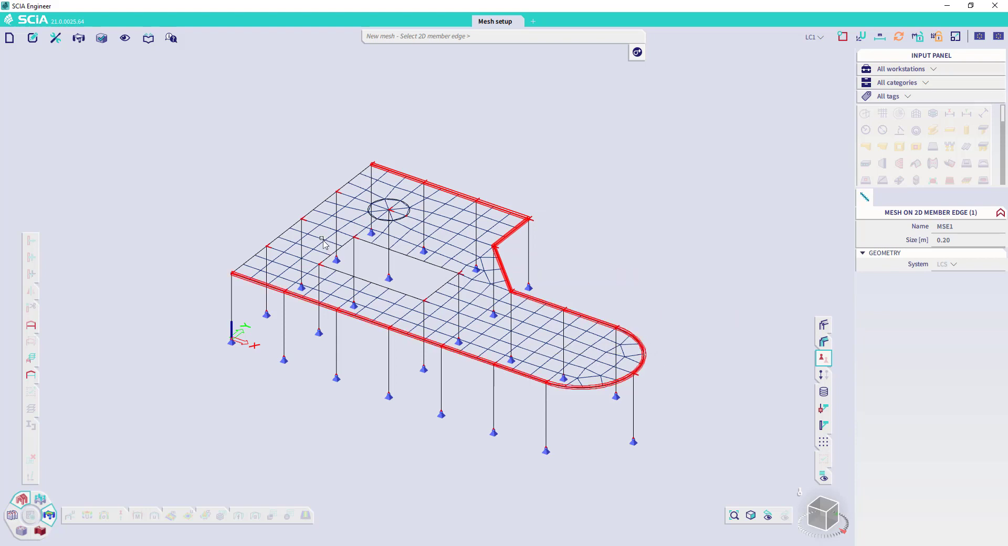
{"action": "left_click", "coordinate": [292, 225]}
{"action": "key", "text": "Escape"}
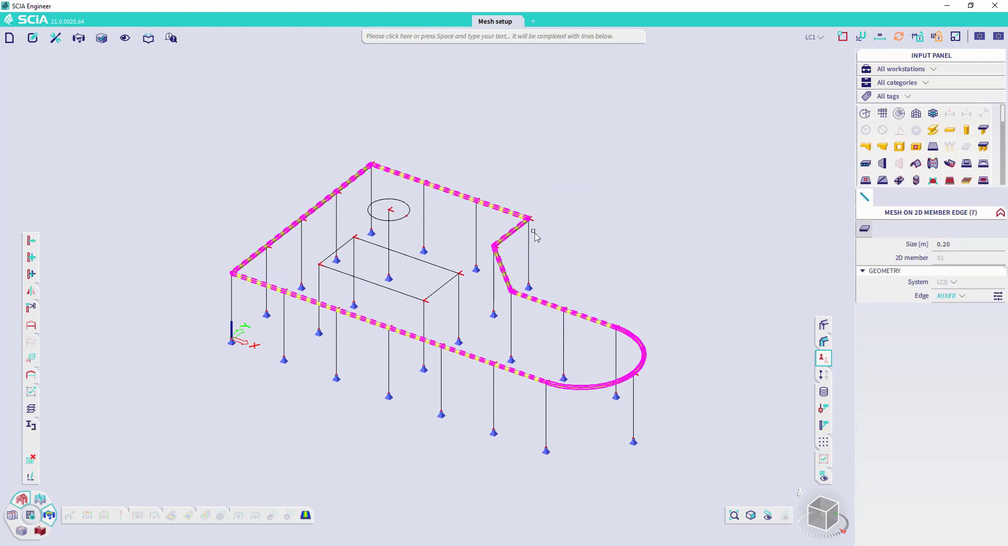
{"action": "key", "text": "Escape"}
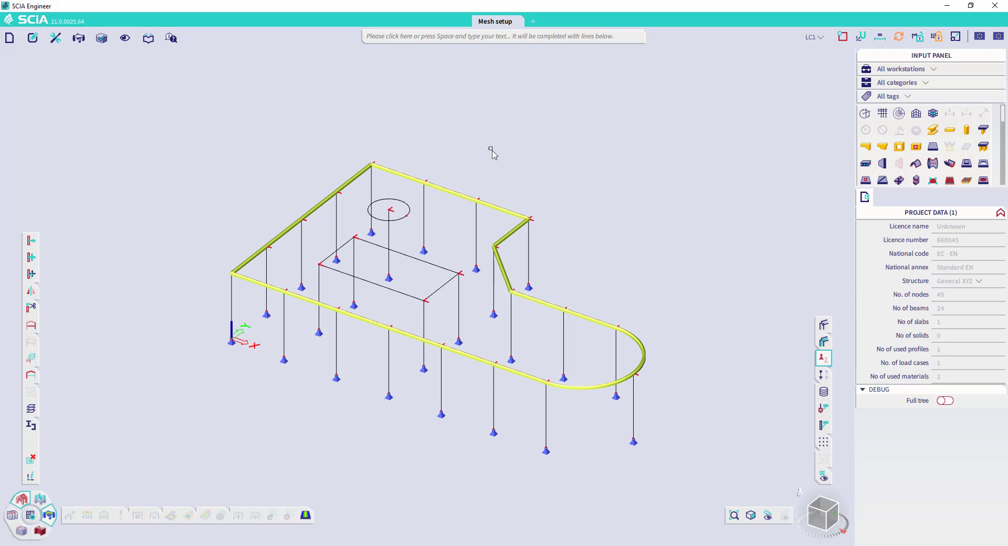
Regenerate the mesh with the refinements on the slab's outer edges.
{"action": "left_click", "coordinate": [56, 38]}
{"action": "mouse_move", "coordinate": [178, 54]}
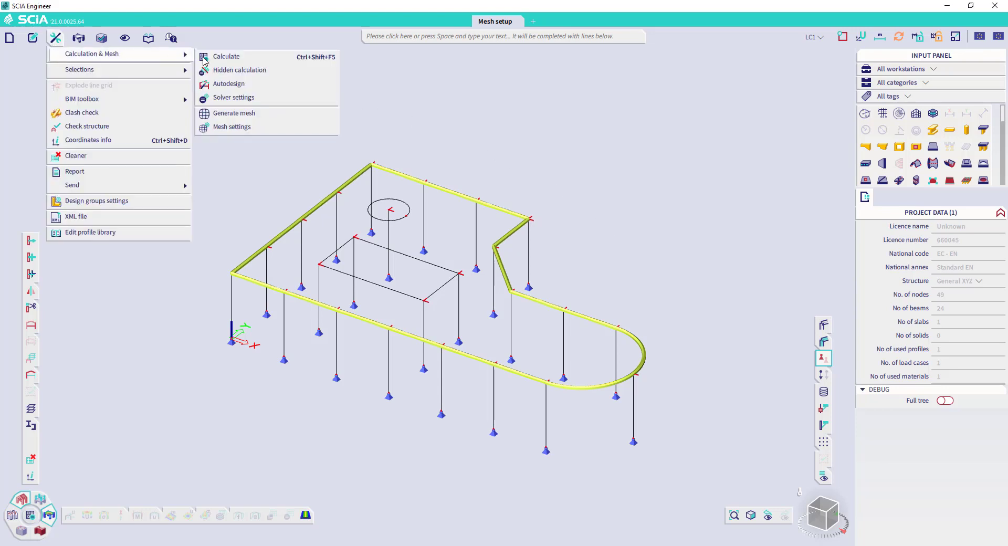
{"action": "left_click", "coordinate": [233, 113]}
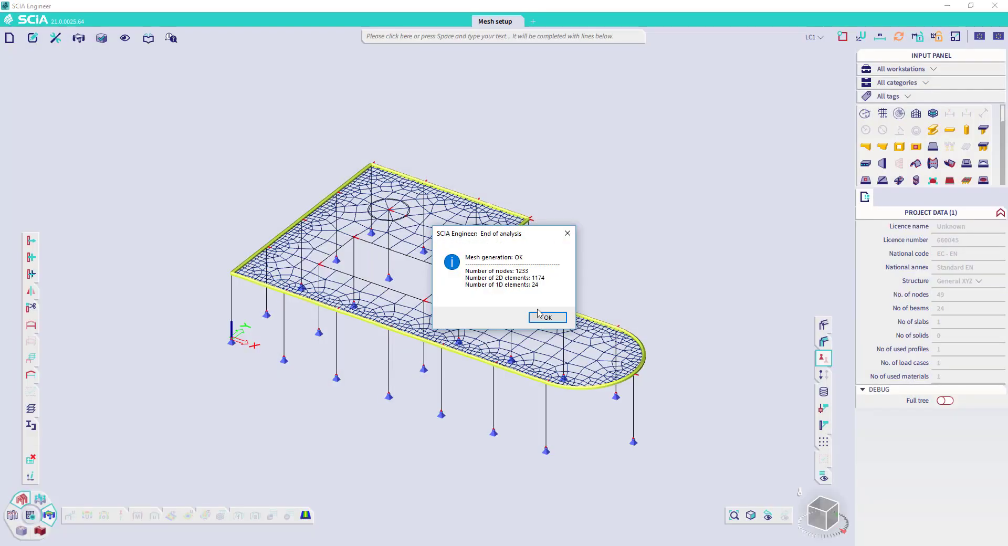
{"action": "left_click", "coordinate": [546, 318]}
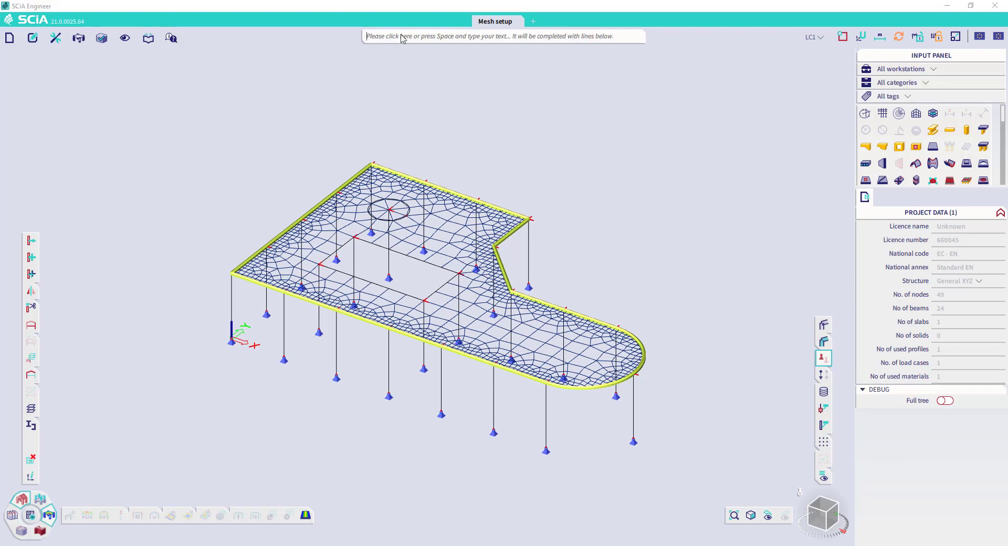
Select one slab edge's mesh refinement, expand the selection to all refinements with the same size, and delete them.
{"action": "left_click", "coordinate": [396, 175]}
{"action": "left_click", "coordinate": [530, 200]}
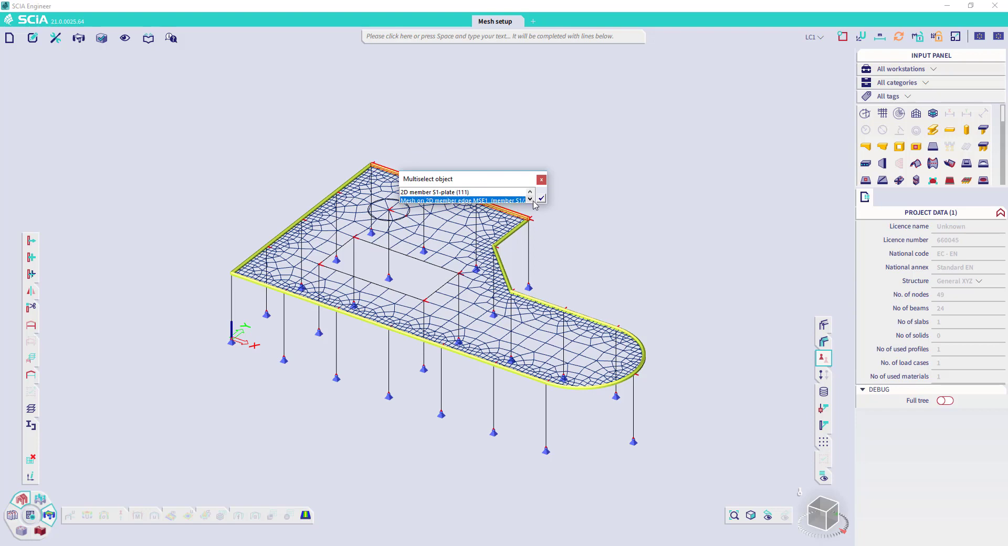
{"action": "left_click", "coordinate": [541, 198]}
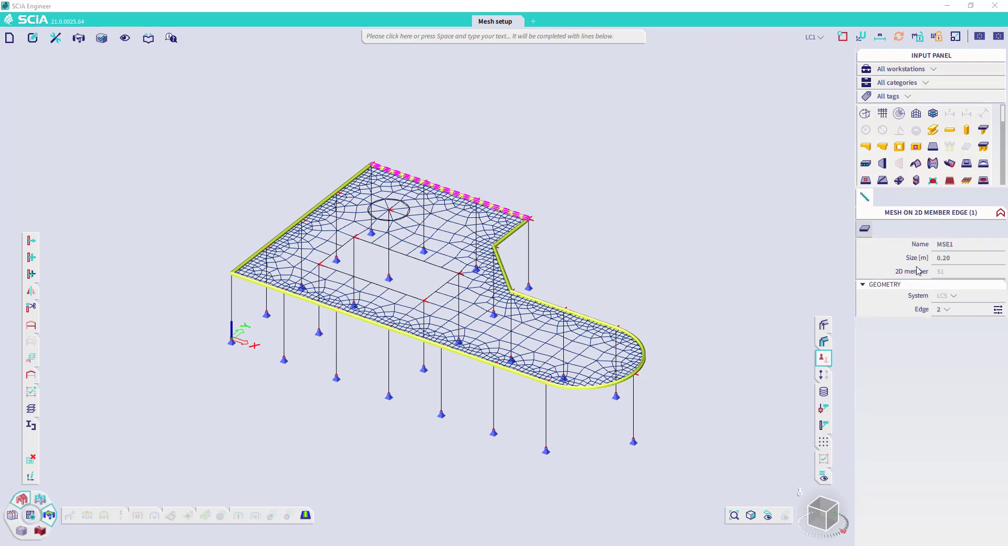
{"action": "right_click", "coordinate": [960, 261]}
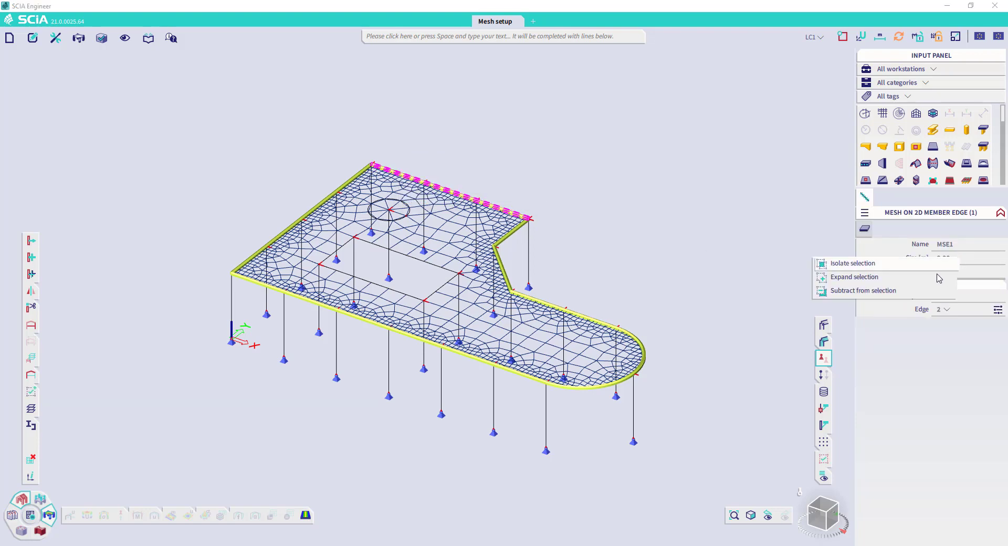
{"action": "left_click", "coordinate": [861, 281]}
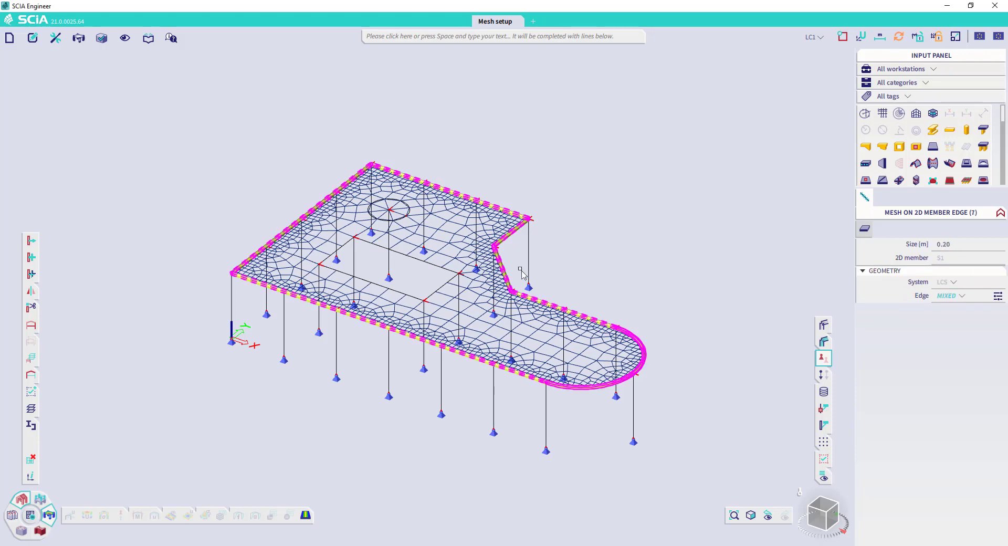
{"action": "key", "text": "Delete"}
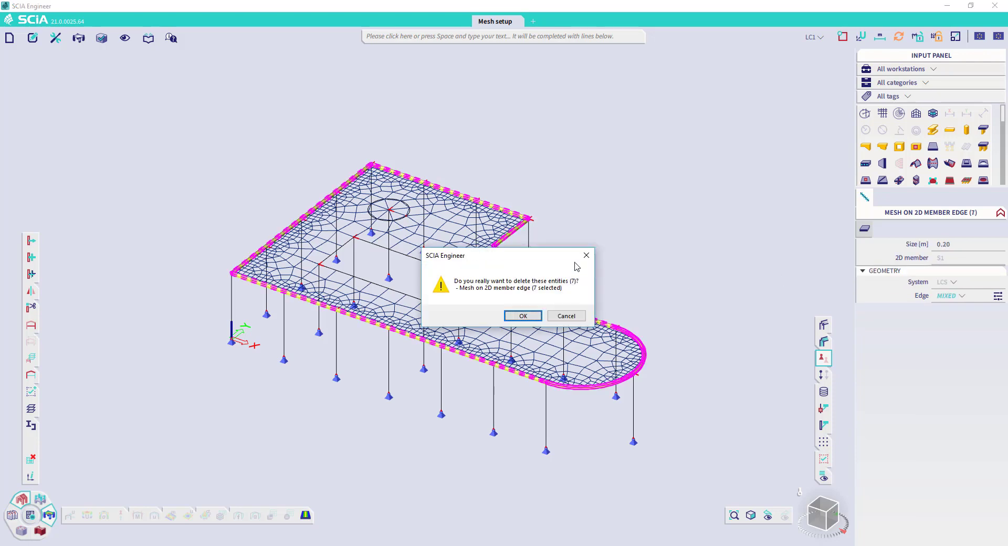
{"action": "left_click", "coordinate": [522, 315]}
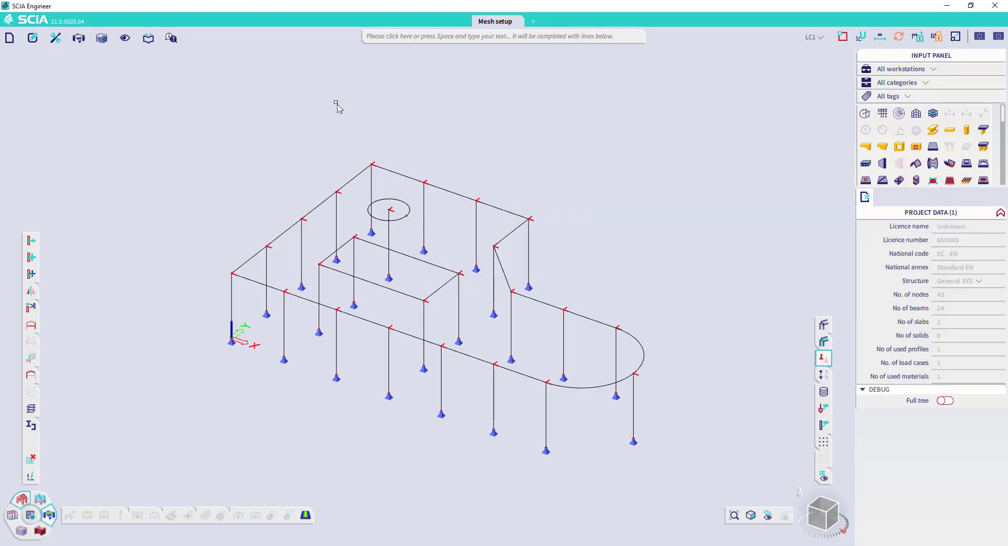
Add a node mesh refinement with radius 2 m, ratio 0.2 and linear increment to the node at the centre of the circular region.
{"action": "left_click", "coordinate": [416, 38]}
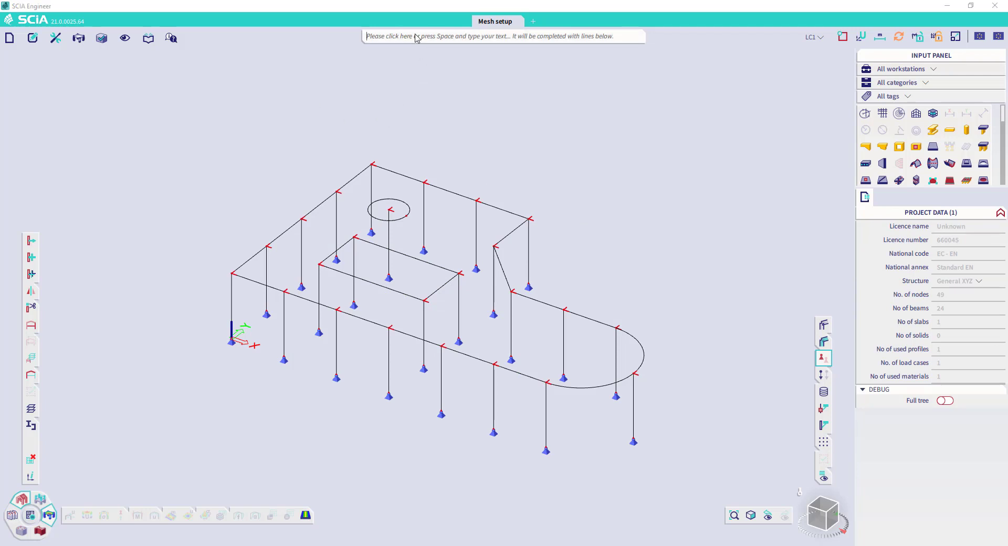
{"action": "type", "text": "mesh"}
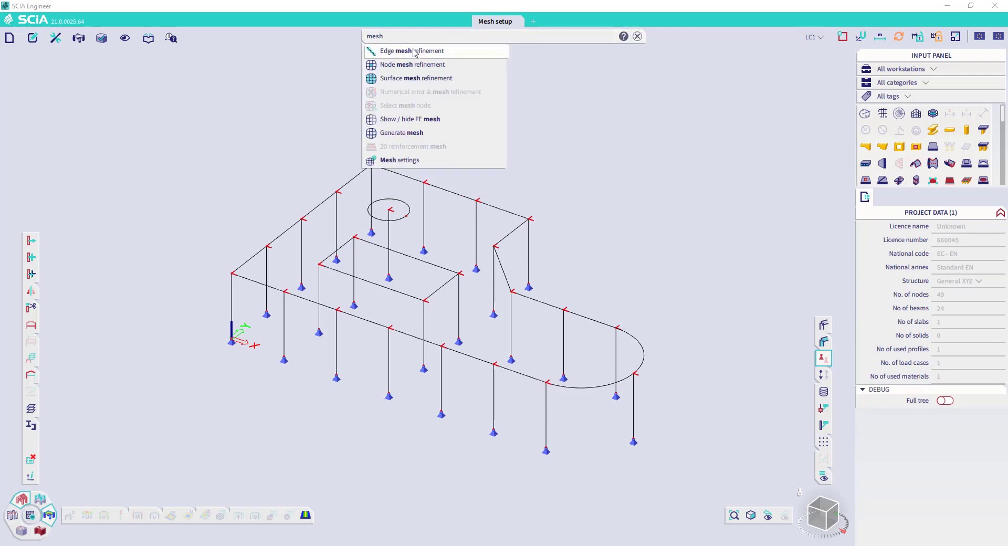
{"action": "left_click", "coordinate": [389, 68]}
{"action": "left_click", "coordinate": [483, 216]}
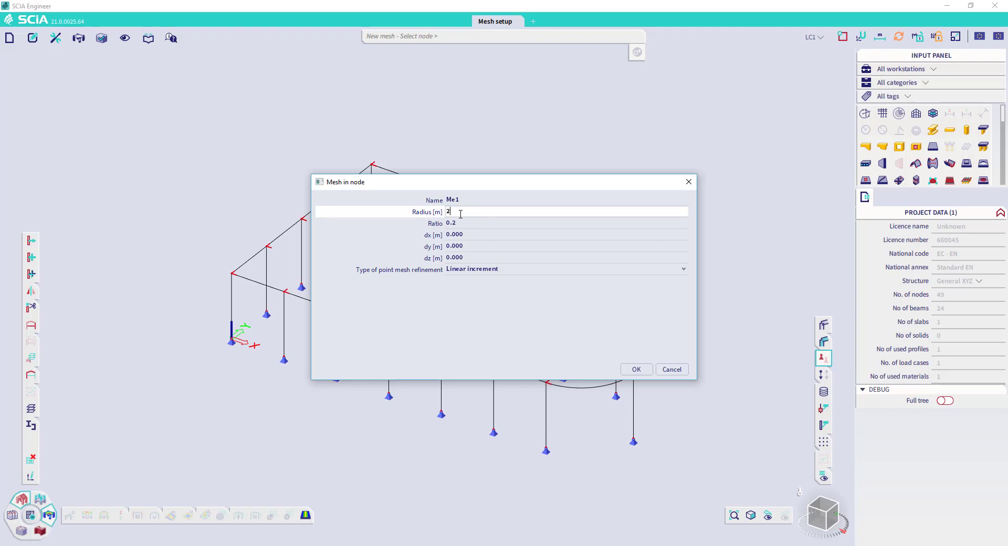
{"action": "type", "text": "2"}
{"action": "key", "text": "Return"}
{"action": "left_click", "coordinate": [636, 369]}
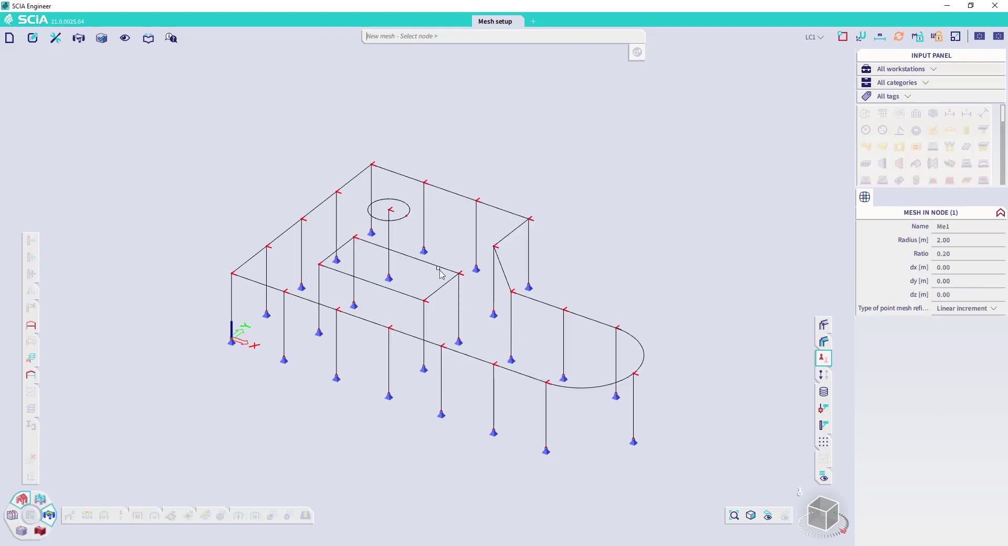
{"action": "left_click", "coordinate": [389, 211]}
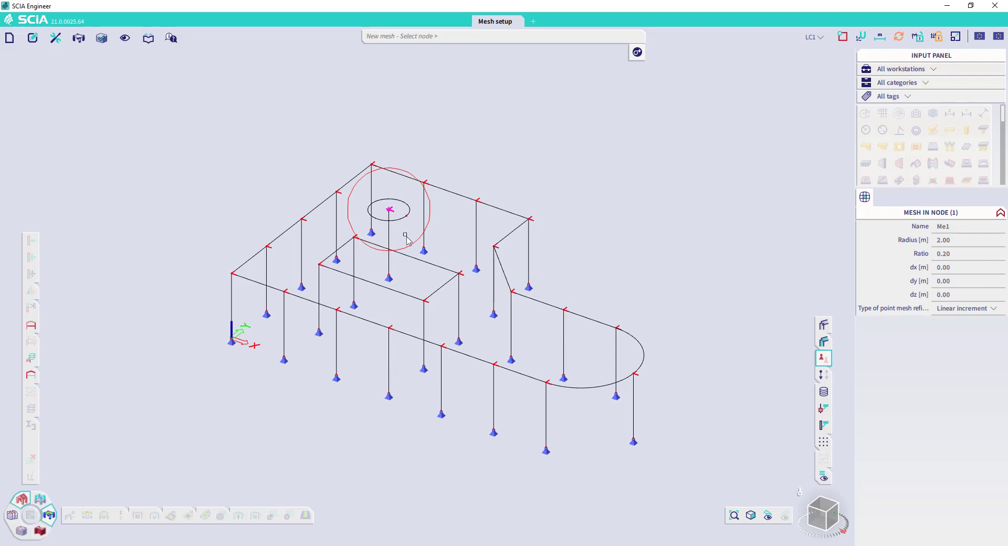
{"action": "key", "text": "Escape"}
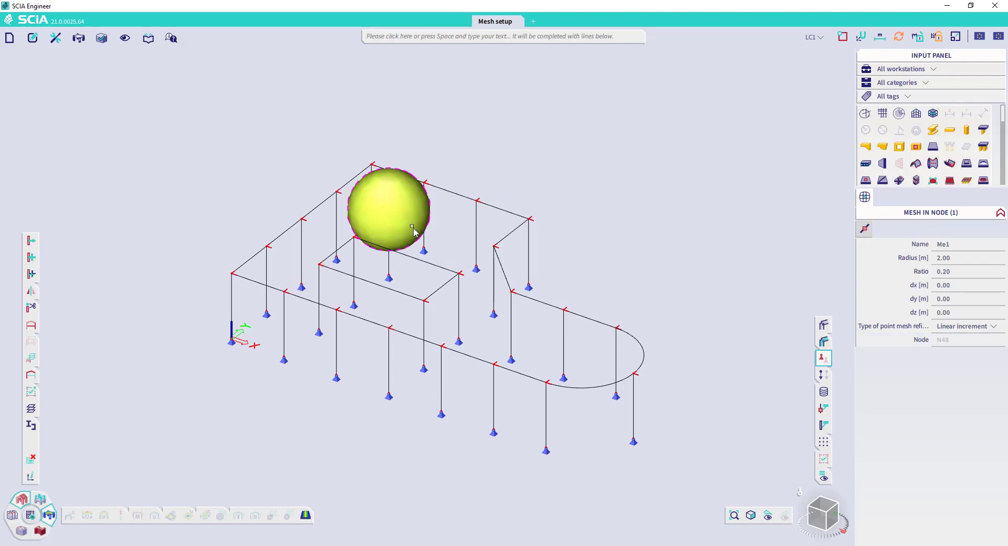
Generate the mesh with the node refinement at the centre of the circular region.
{"action": "left_click", "coordinate": [53, 41]}
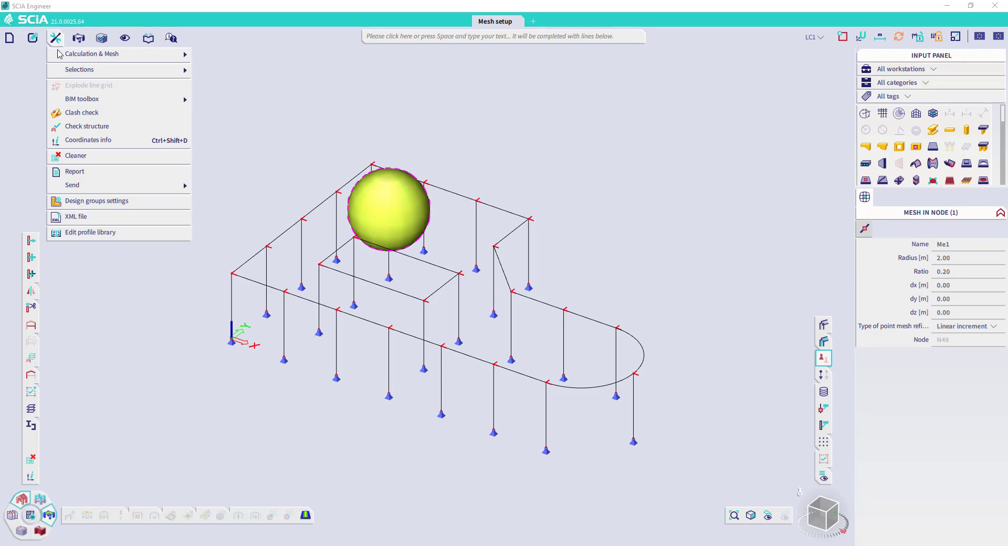
{"action": "mouse_move", "coordinate": [90, 53]}
{"action": "left_click", "coordinate": [241, 117]}
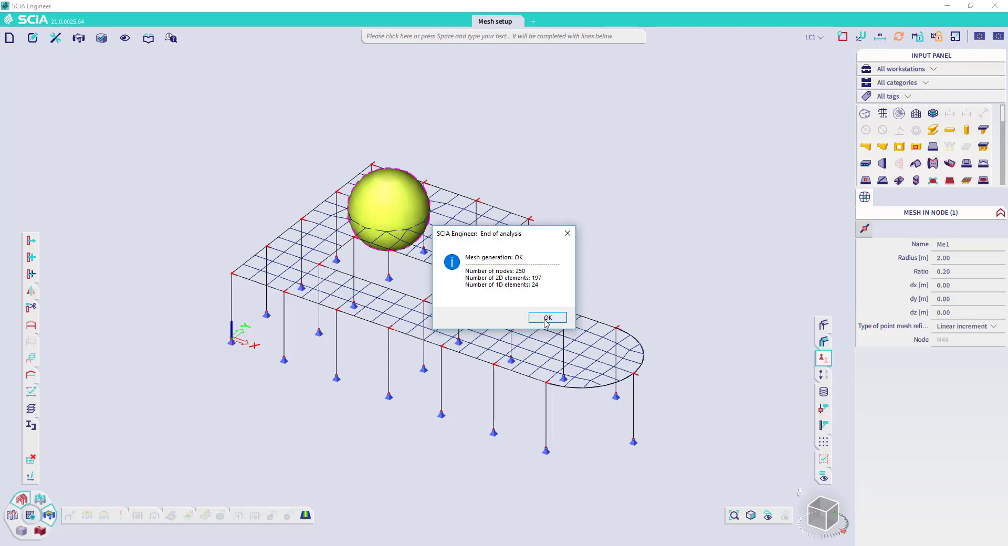
{"action": "left_click", "coordinate": [543, 317]}
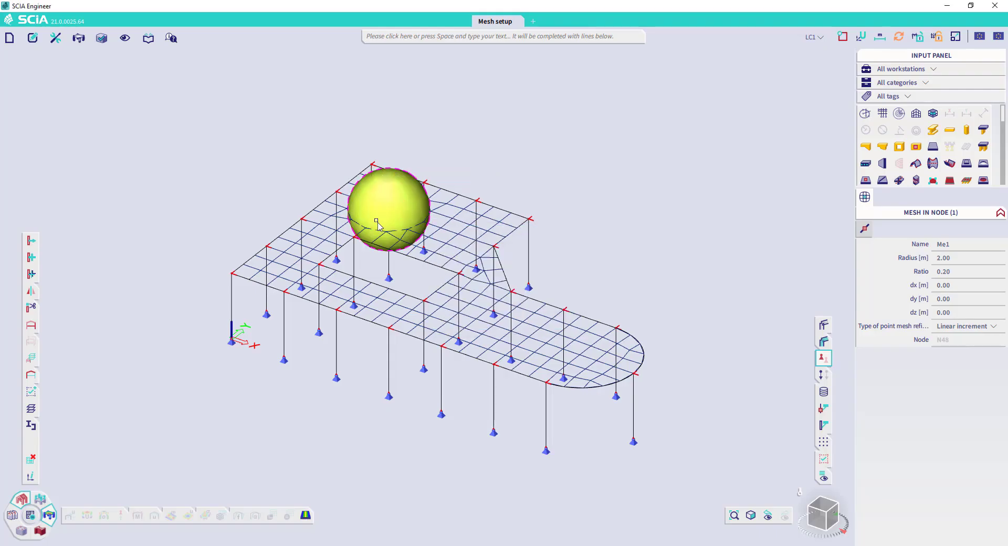
Switch off the drawing of mesh refinements in the view settings for all entities, apply it, and switch refinement drawing back on.
{"action": "right_click", "coordinate": [565, 209]}
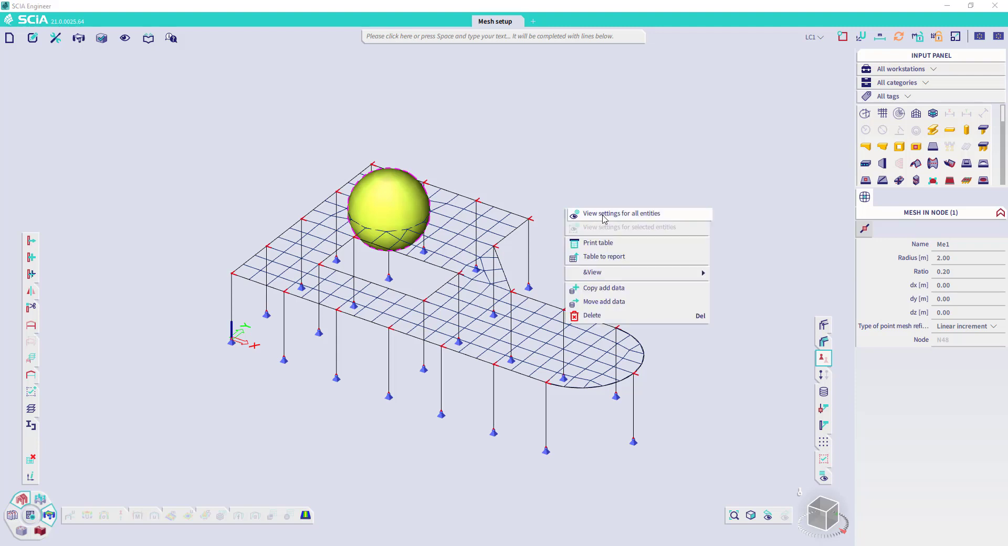
{"action": "left_click", "coordinate": [607, 215]}
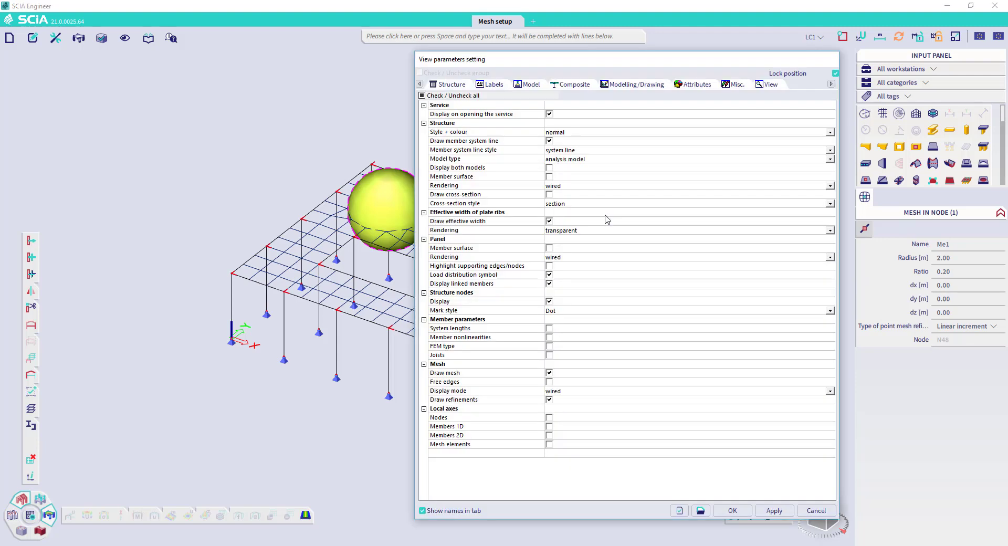
{"action": "left_click", "coordinate": [550, 401]}
{"action": "left_click", "coordinate": [771, 510]}
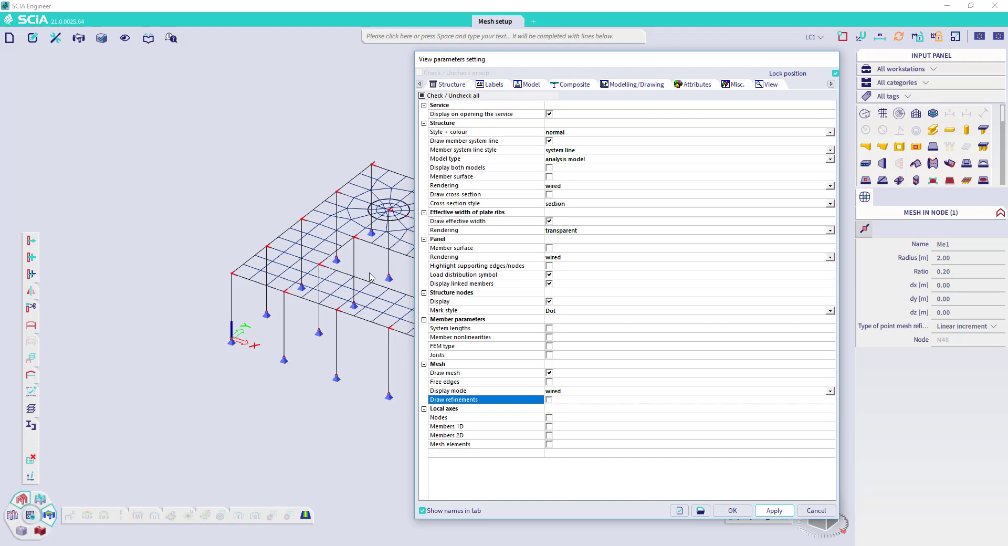
{"action": "left_click", "coordinate": [549, 400]}
{"action": "left_click", "coordinate": [732, 510]}
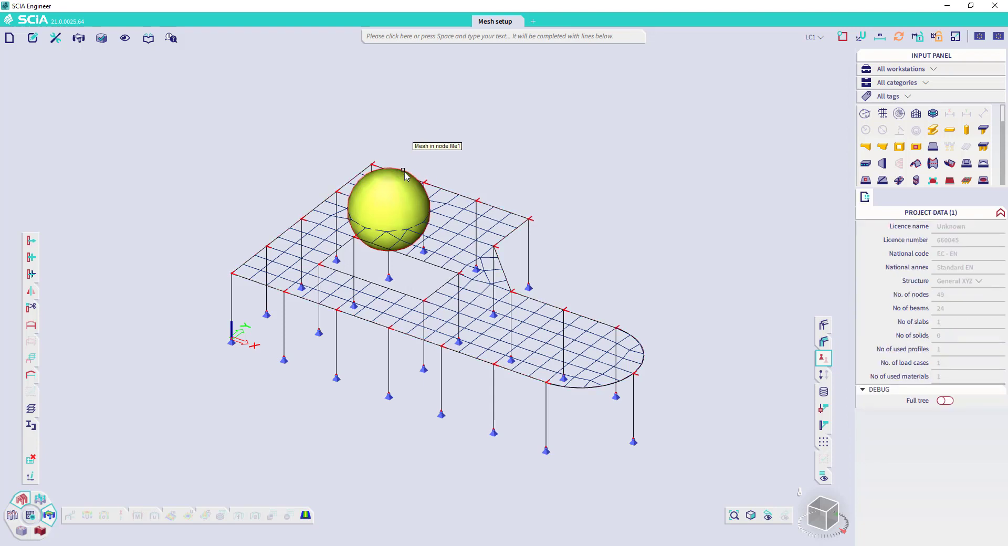
Delete the node mesh refinement at the centre of the circular region.
{"action": "left_click", "coordinate": [398, 172]}
{"action": "key", "text": "Delete"}
{"action": "key", "text": "Return"}
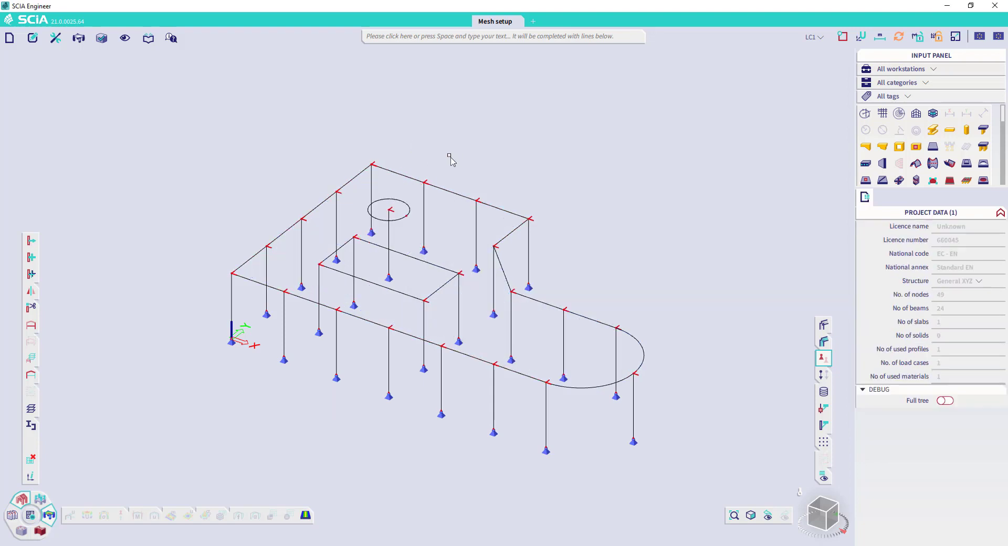
Add a surface mesh refinement with size 0.2 m to the circular region around the inner column.
{"action": "left_click", "coordinate": [426, 36]}
{"action": "type", "text": "mesh"}
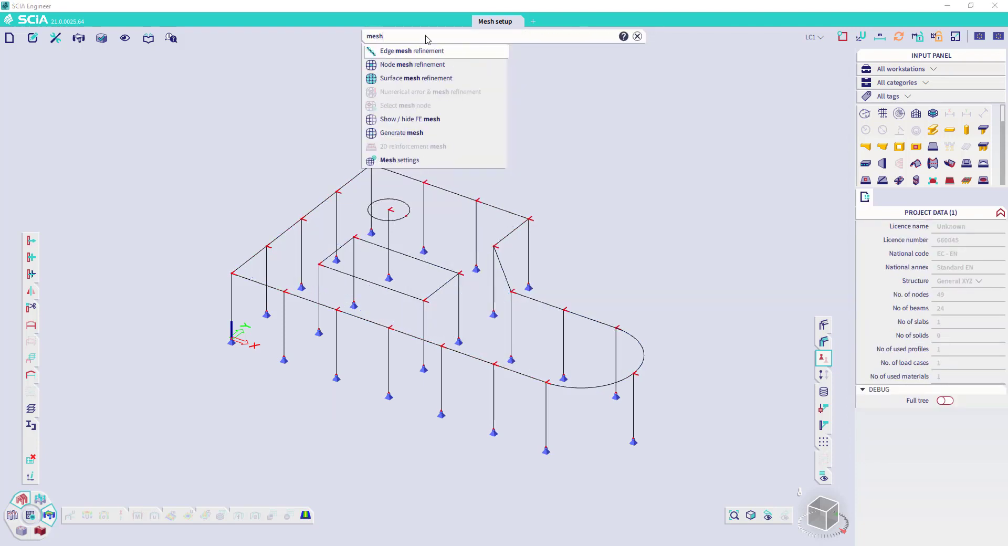
{"action": "left_click", "coordinate": [408, 78]}
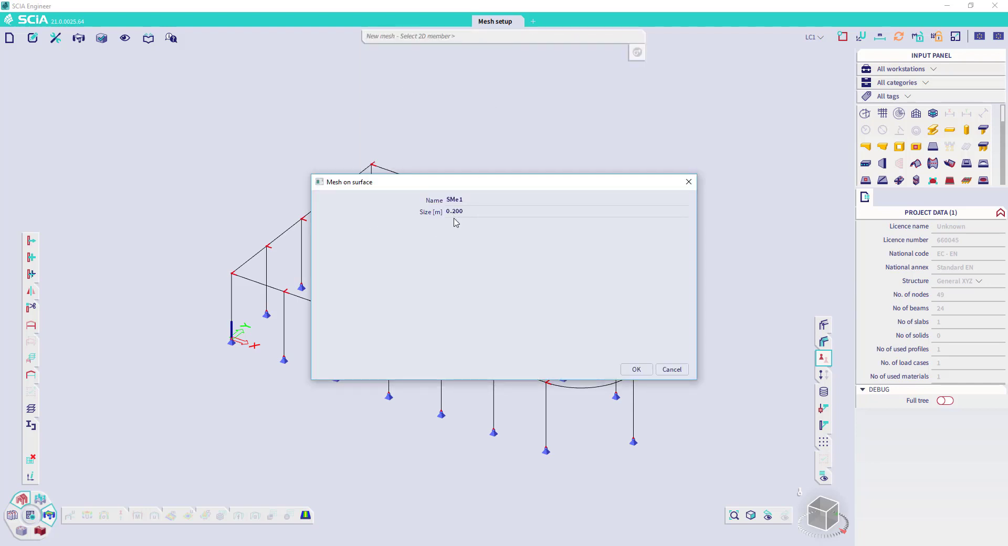
{"action": "left_click", "coordinate": [635, 370]}
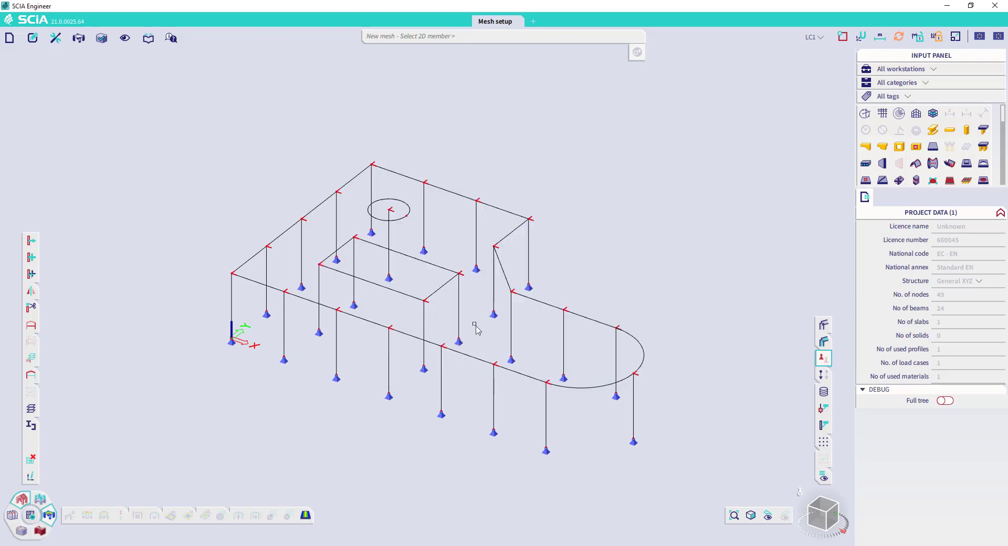
{"action": "left_click", "coordinate": [395, 224]}
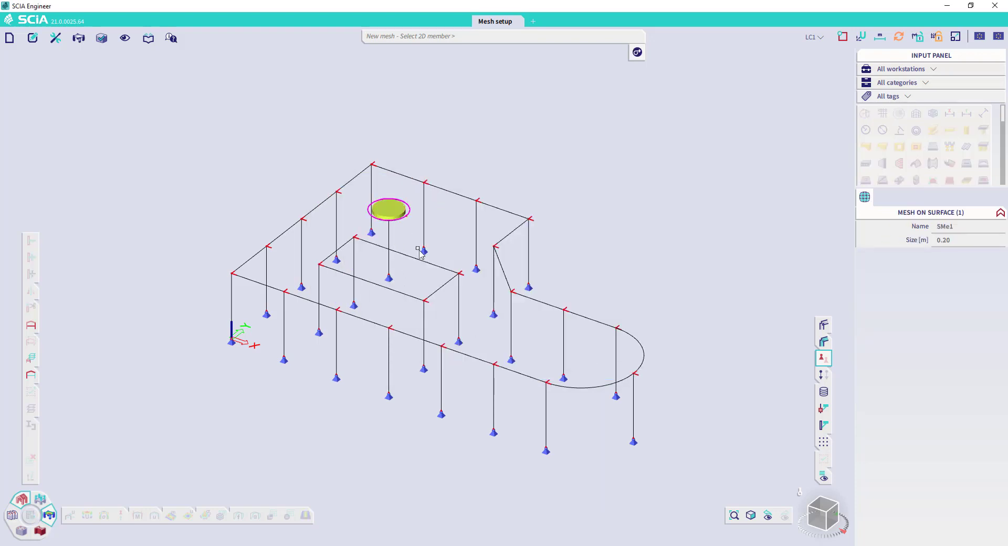
{"action": "key", "text": "Escape"}
{"action": "key", "text": "Escape"}
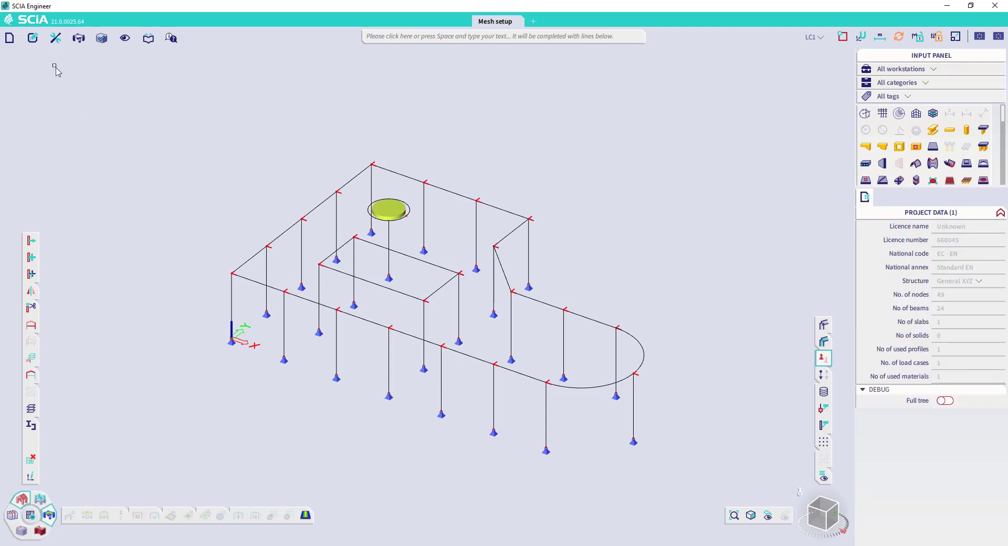
Regenerate the mesh with the surface refinement on the circular region.
{"action": "left_click", "coordinate": [55, 38]}
{"action": "mouse_move", "coordinate": [174, 57]}
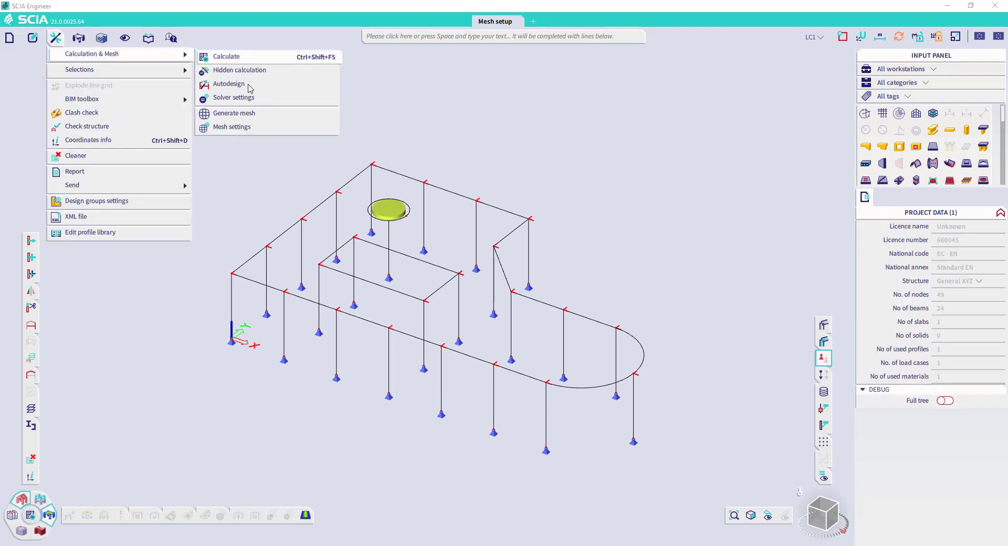
{"action": "left_click", "coordinate": [250, 115]}
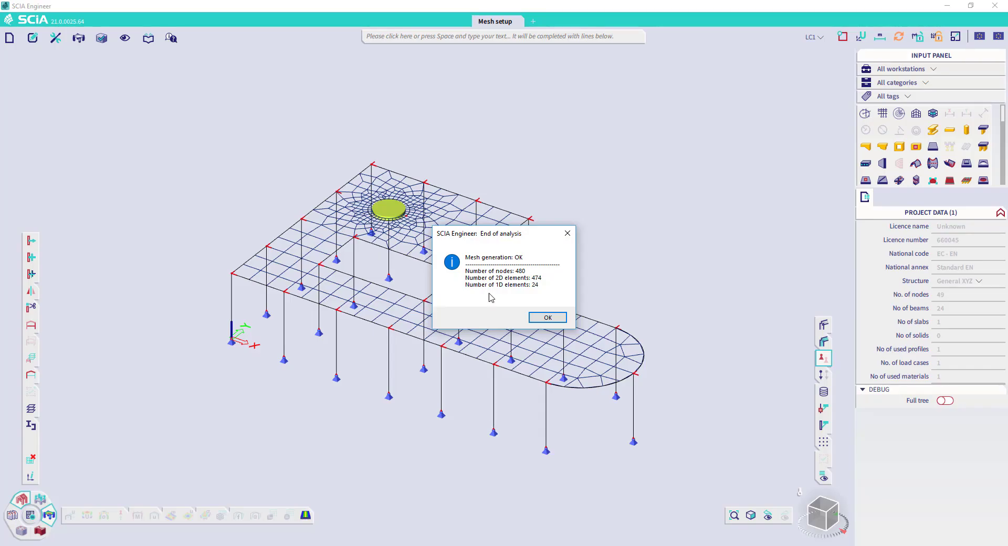
{"action": "left_click", "coordinate": [546, 320]}
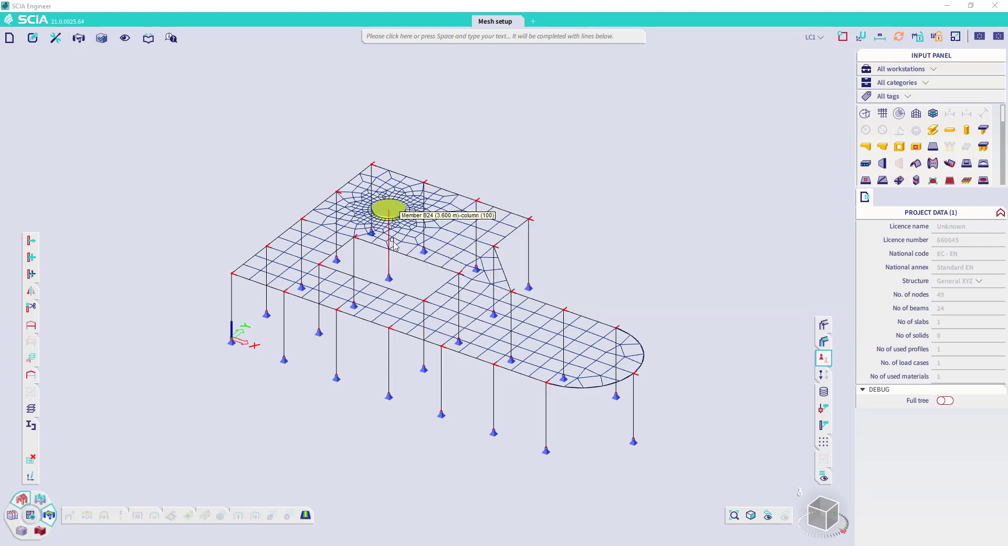